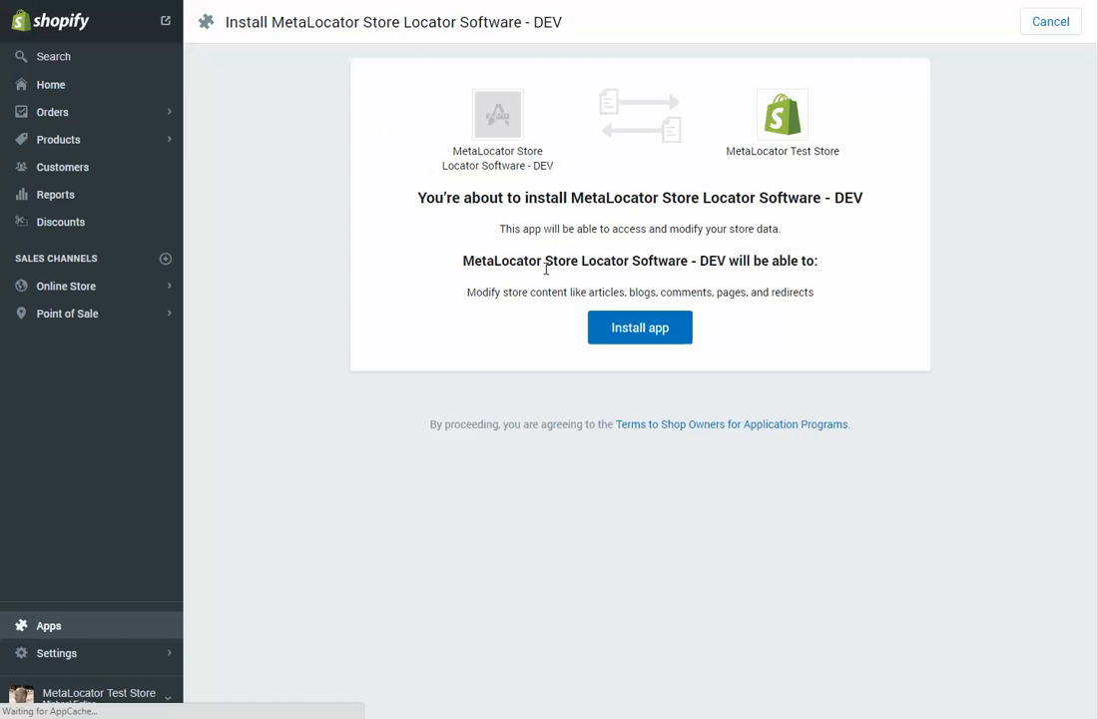
Step: Install the MetaLocator Store Locator Software - DEV app and start a data import for Locations with Spreadsheet as the source
{"action": "left_click", "coordinate": [614, 335]}
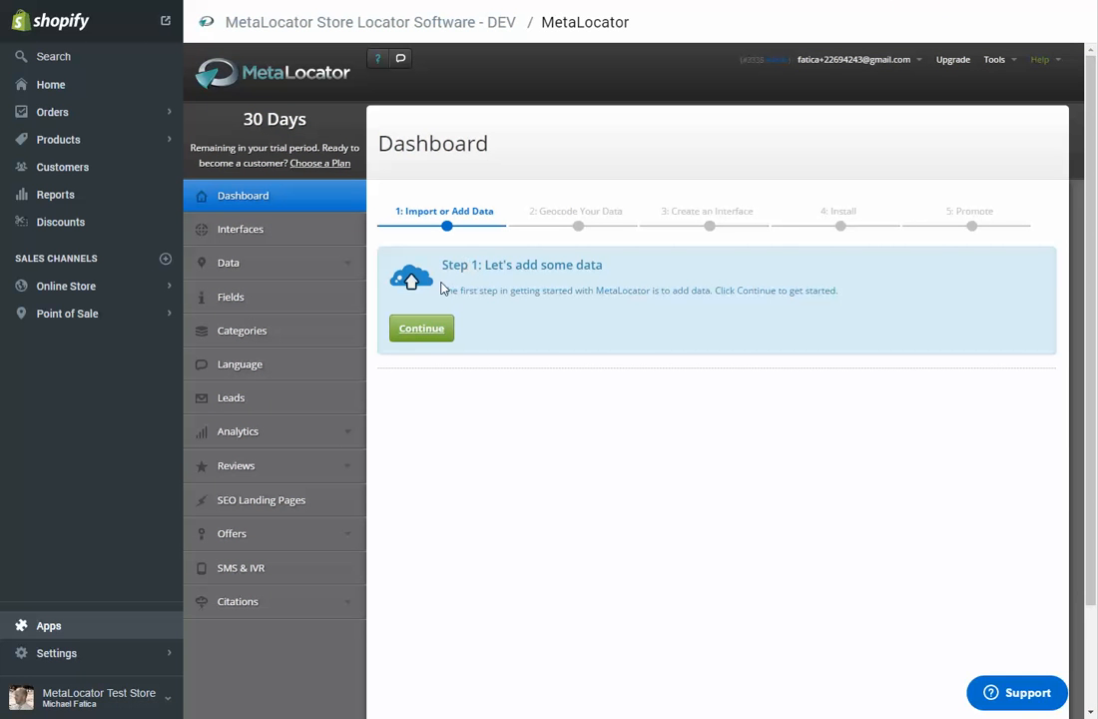
{"action": "left_click", "coordinate": [432, 333]}
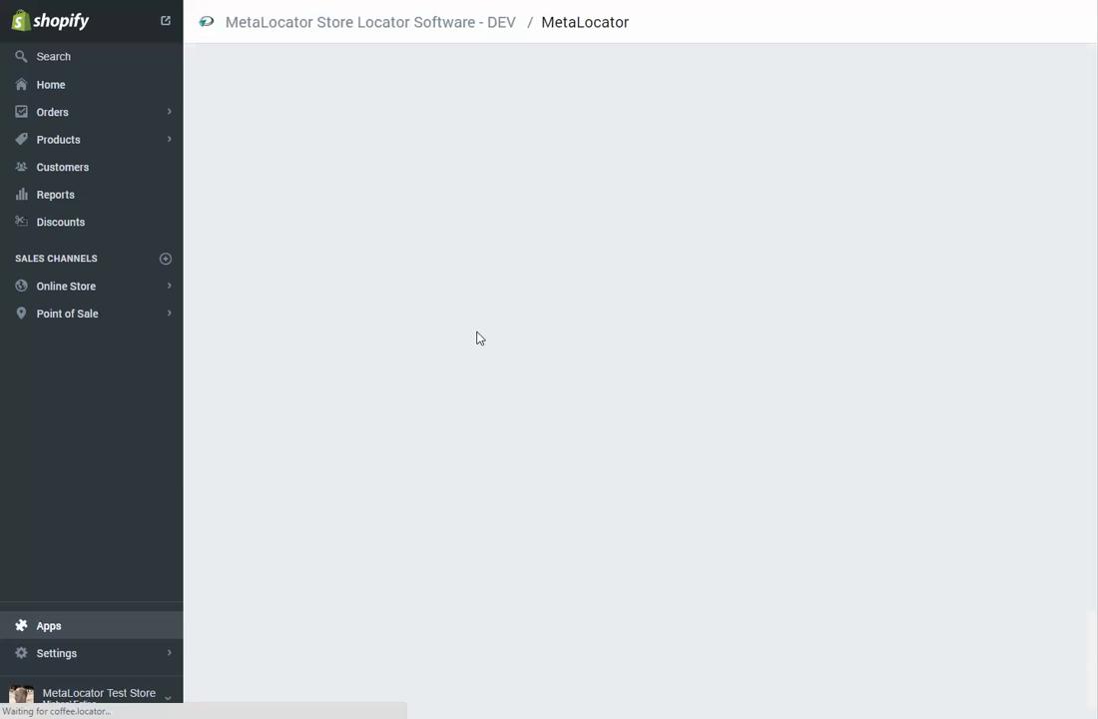
{"action": "mouse_move", "coordinate": [415, 337]}
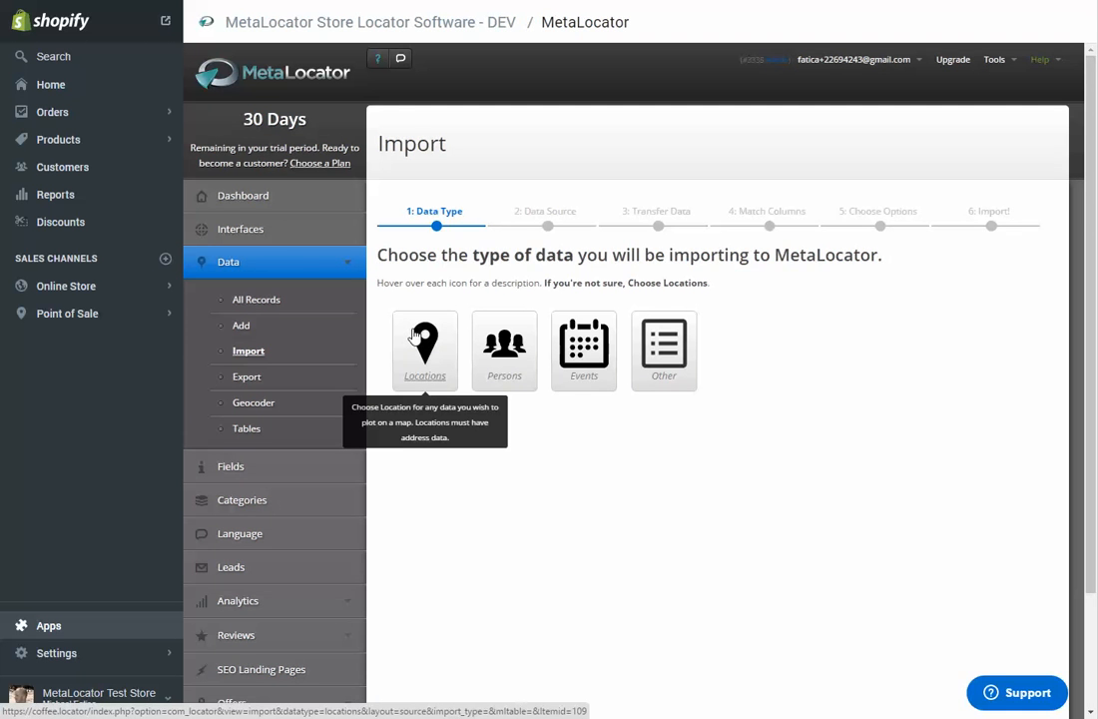
{"action": "mouse_move", "coordinate": [647, 347]}
{"action": "left_click", "coordinate": [424, 347]}
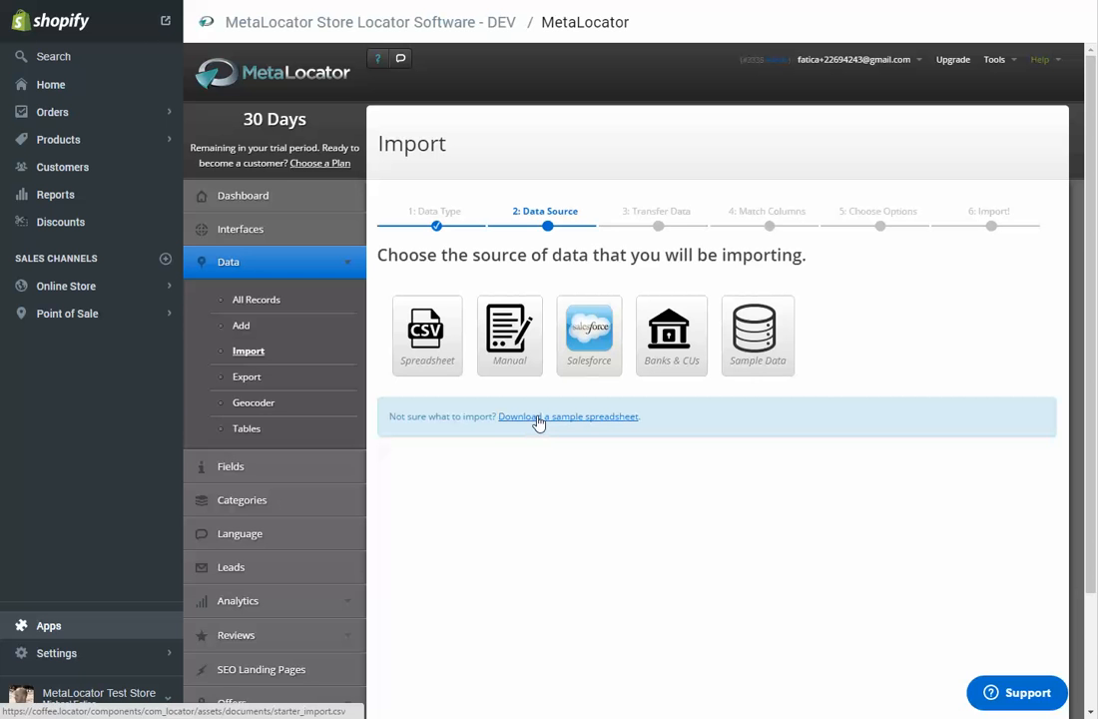
{"action": "left_click", "coordinate": [444, 354]}
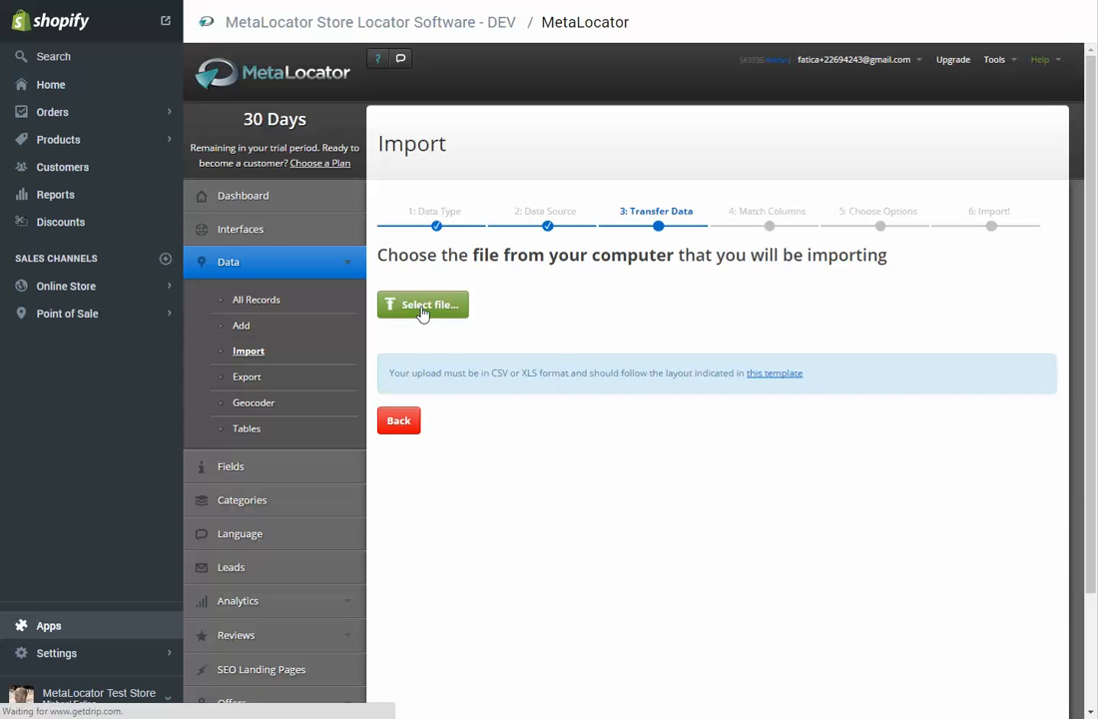
Step: Import the locations spreadsheet from the Downloads folder, keeping the automatic column matching and using the Add option
{"action": "left_click", "coordinate": [422, 312]}
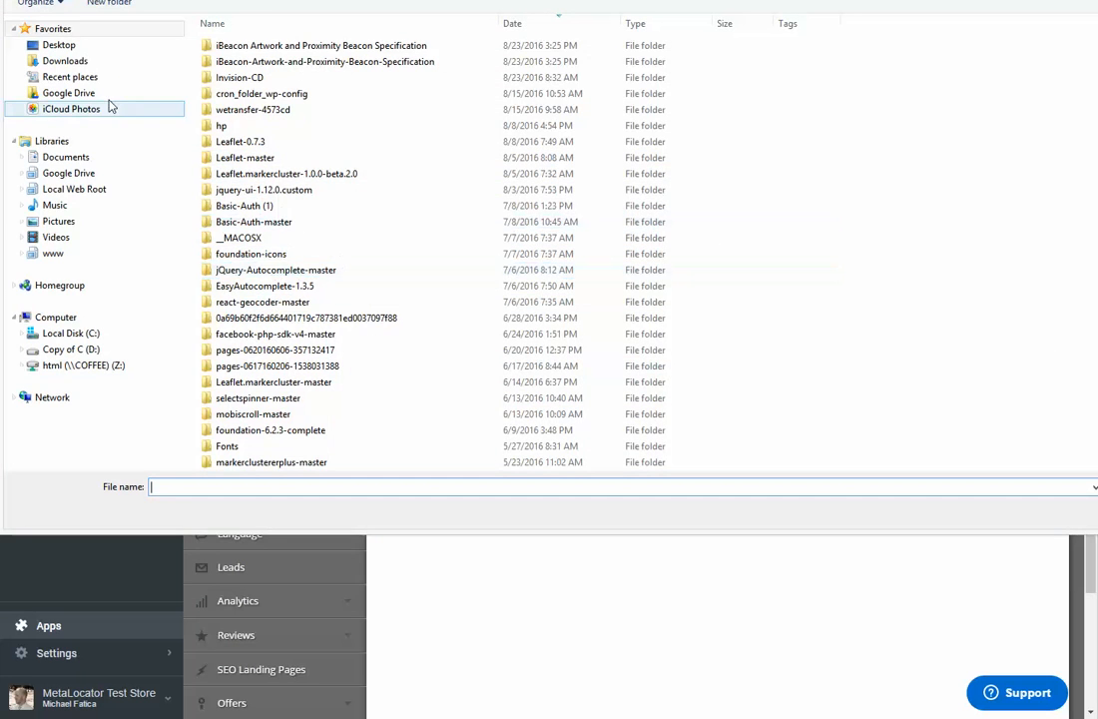
{"action": "left_click", "coordinate": [98, 80]}
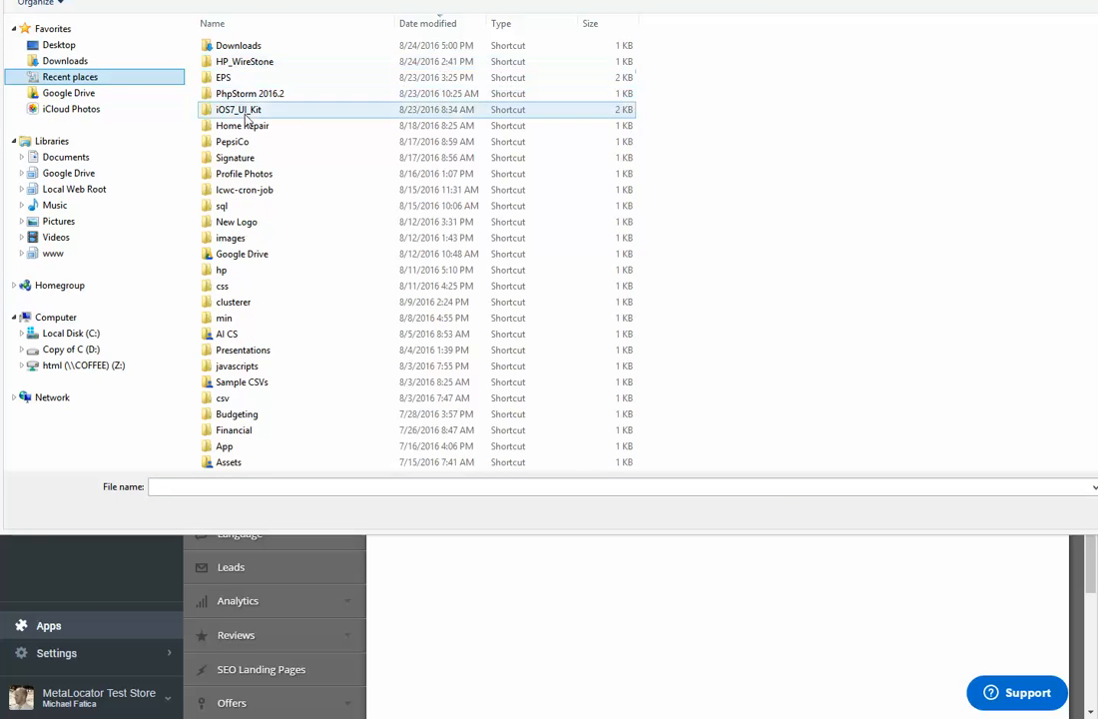
{"action": "left_click", "coordinate": [152, 93]}
{"action": "scroll", "coordinate": [330, 260], "scroll_direction": "down", "scroll_amount": 8}
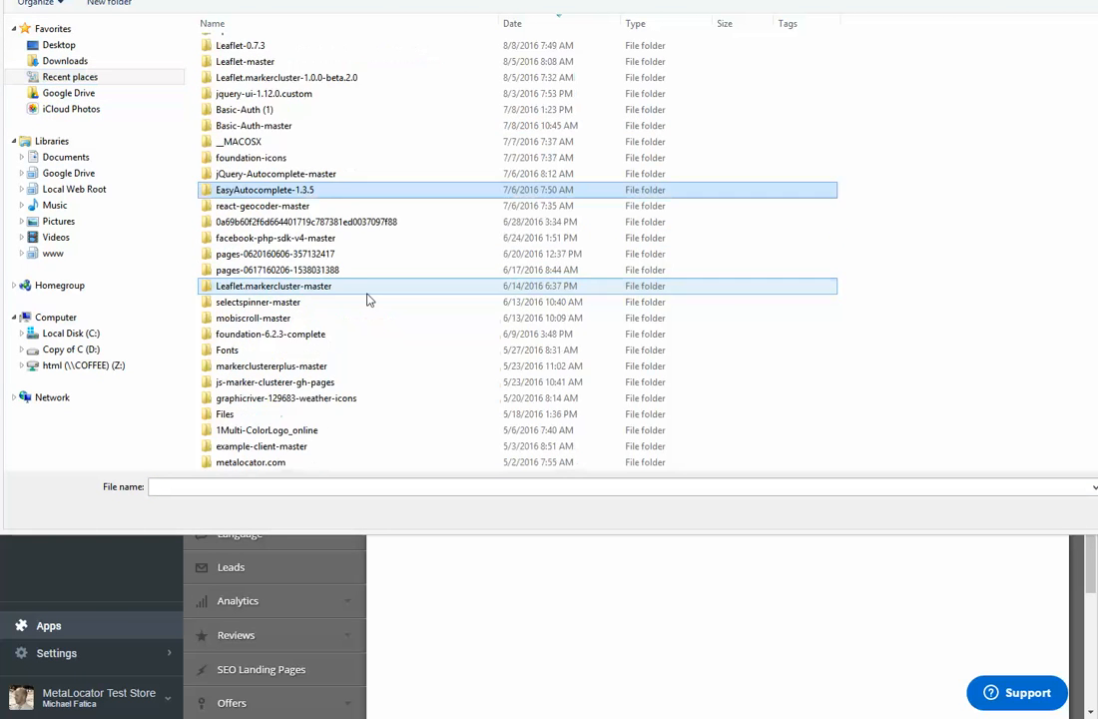
{"action": "double_click", "coordinate": [319, 288]}
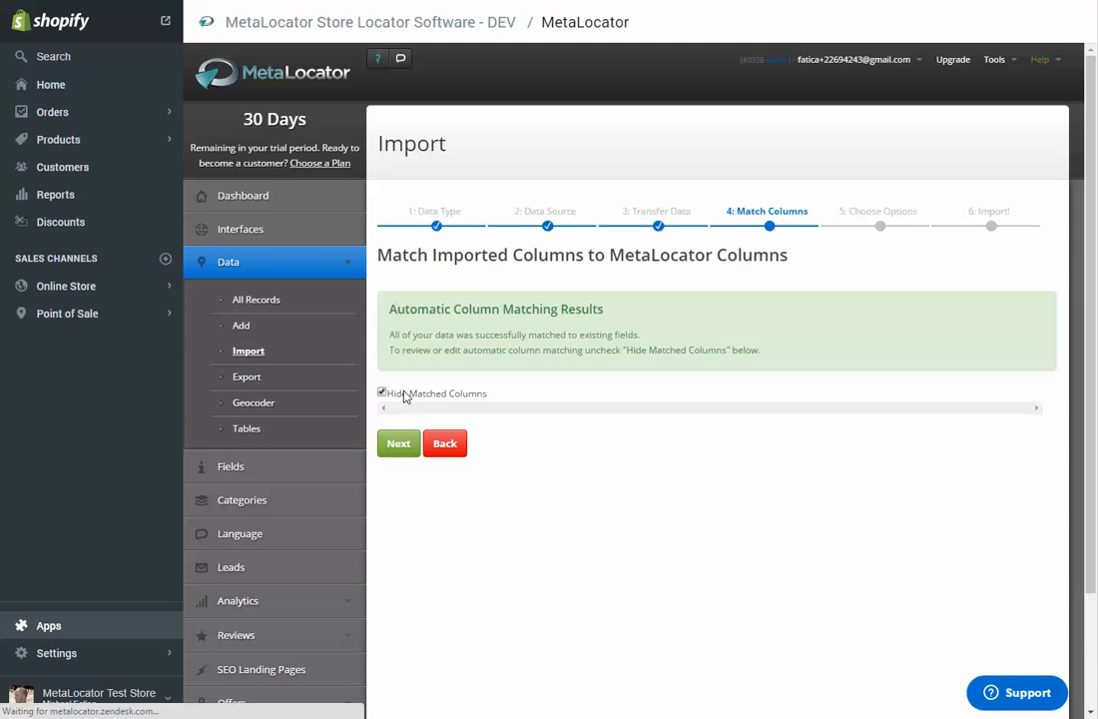
{"action": "left_click", "coordinate": [399, 445]}
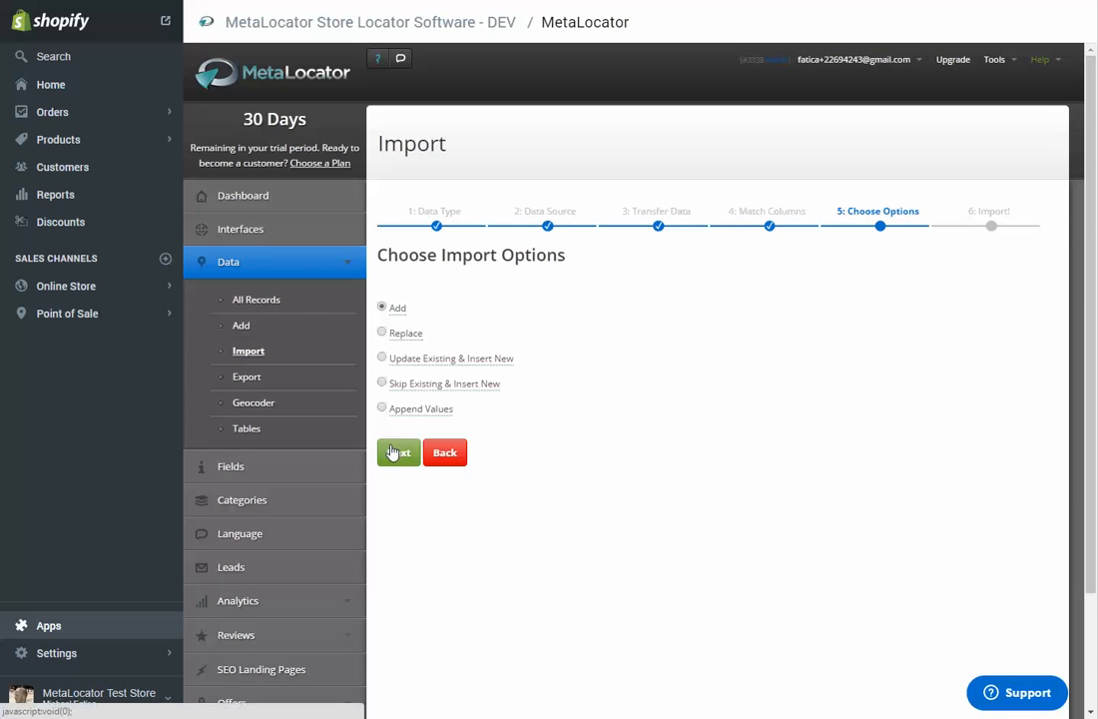
{"action": "left_click", "coordinate": [397, 454]}
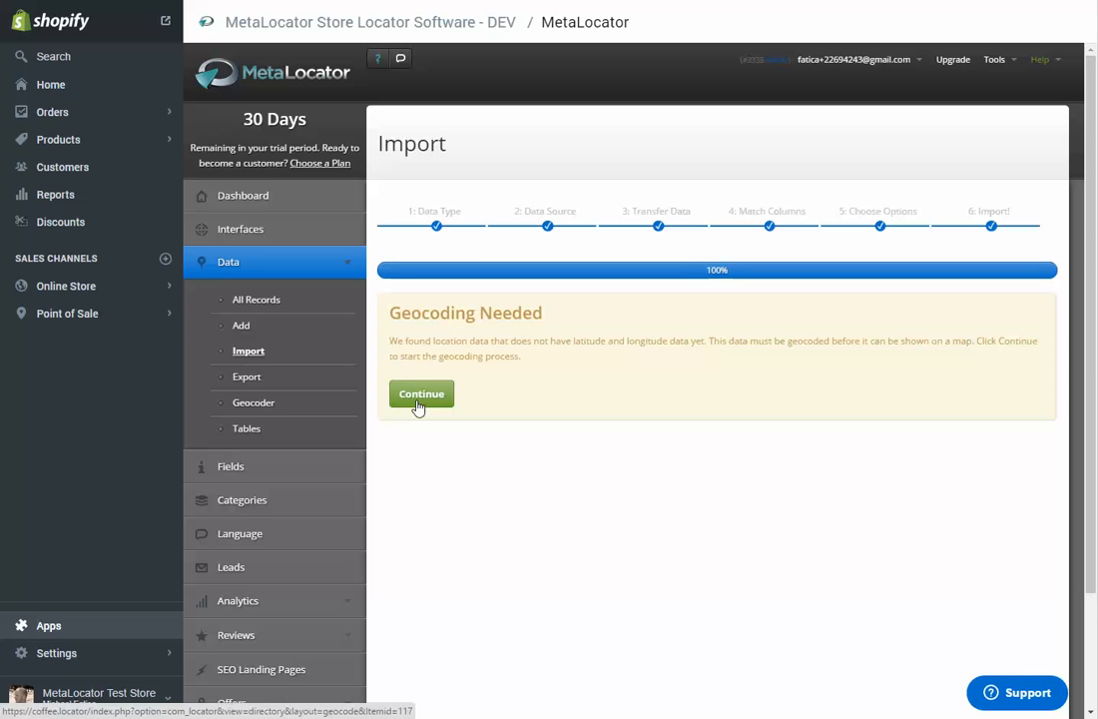
Step: Geocode the imported locations and acknowledge the completed run
{"action": "left_click", "coordinate": [418, 405]}
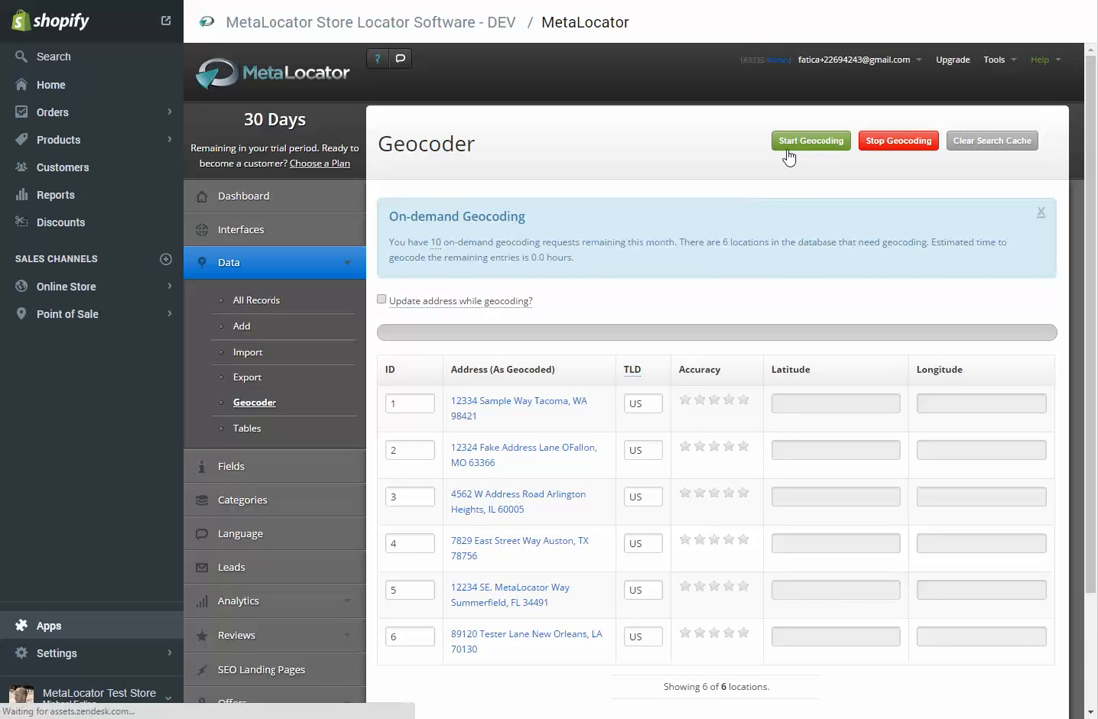
{"action": "left_click", "coordinate": [813, 142]}
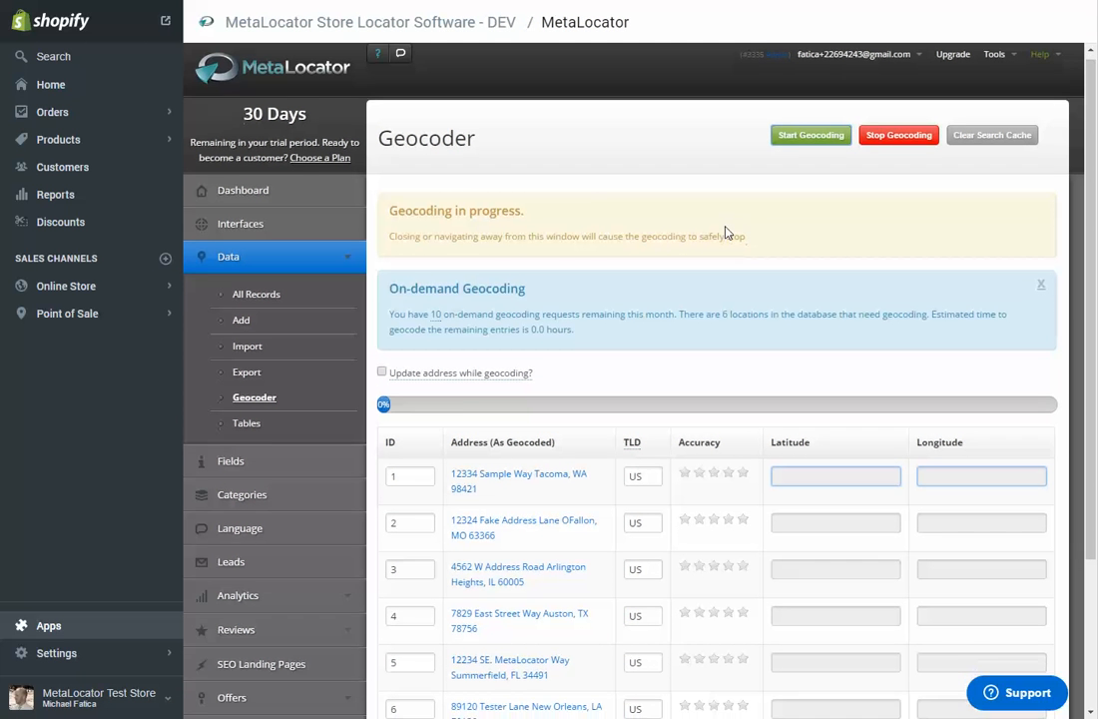
{"action": "scroll", "coordinate": [726, 232], "scroll_direction": "down", "scroll_amount": 1}
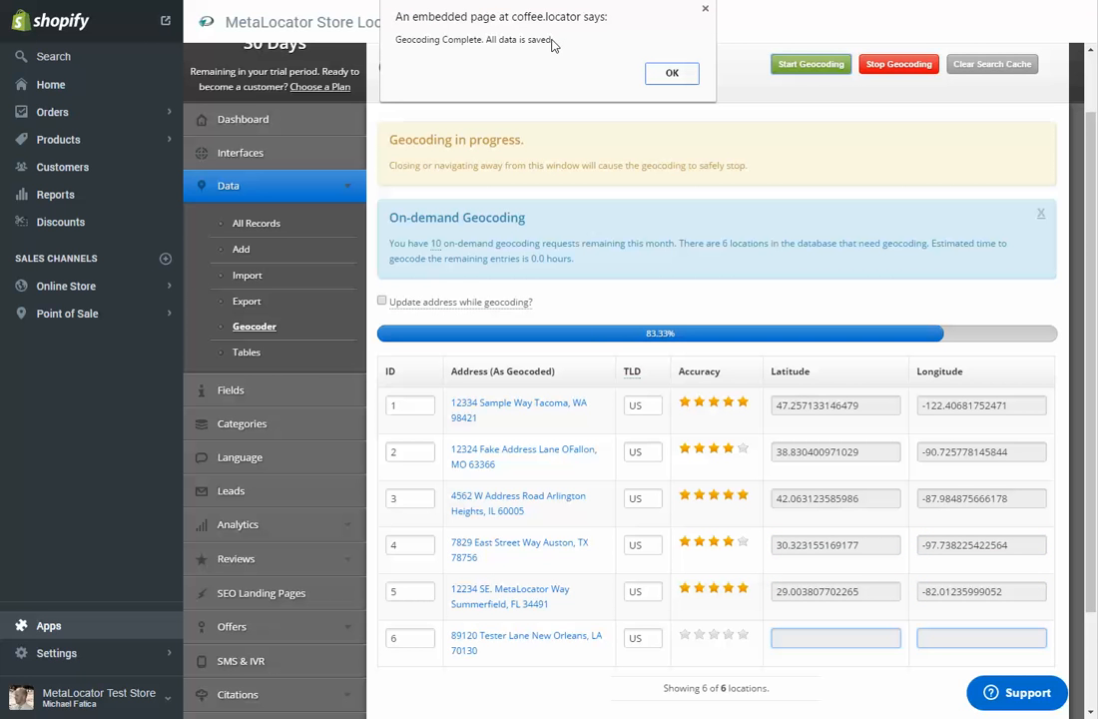
{"action": "left_click", "coordinate": [672, 76]}
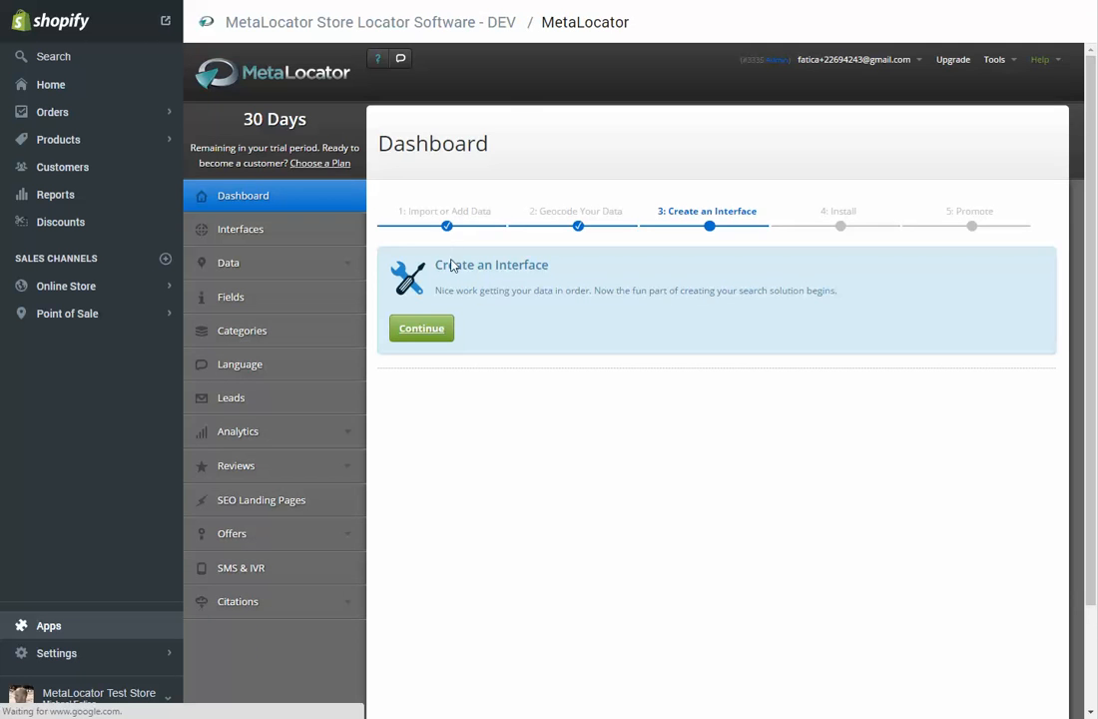
Step: Create a new interface from the Sleek Design Template in the Styled Examples category
{"action": "left_click", "coordinate": [415, 332]}
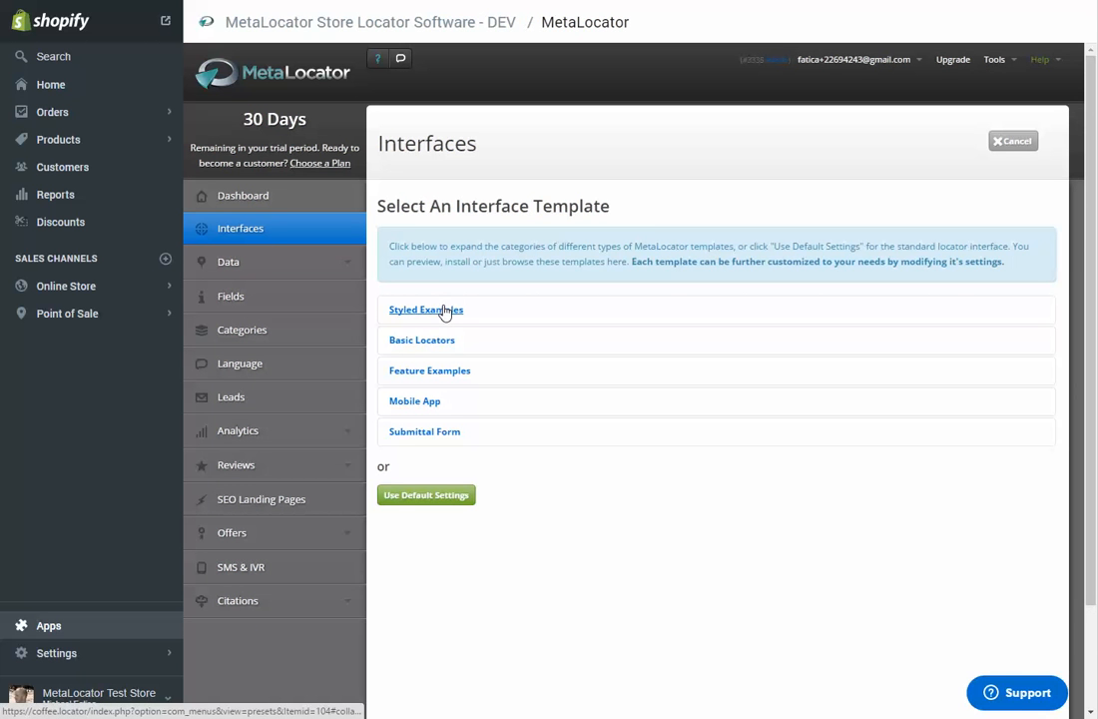
{"action": "left_click", "coordinate": [445, 311]}
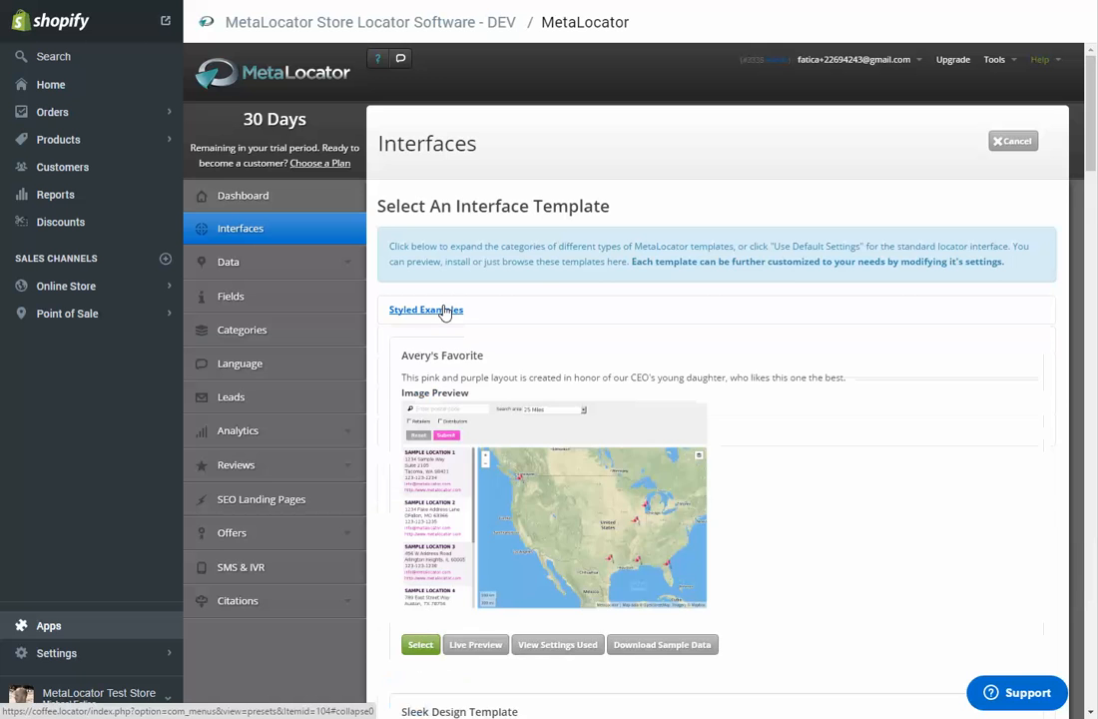
{"action": "scroll", "coordinate": [445, 313], "scroll_direction": "down", "scroll_amount": 5}
{"action": "scroll", "coordinate": [445, 311], "scroll_direction": "down", "scroll_amount": 1}
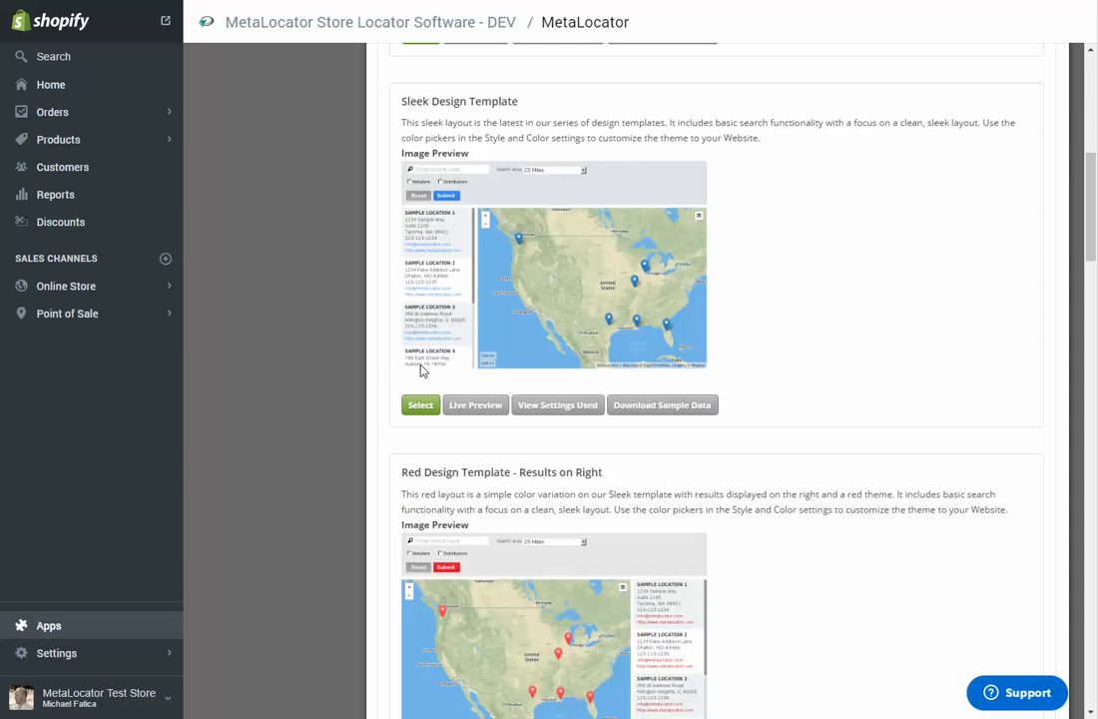
{"action": "scroll", "coordinate": [420, 409], "scroll_direction": "down", "scroll_amount": 10}
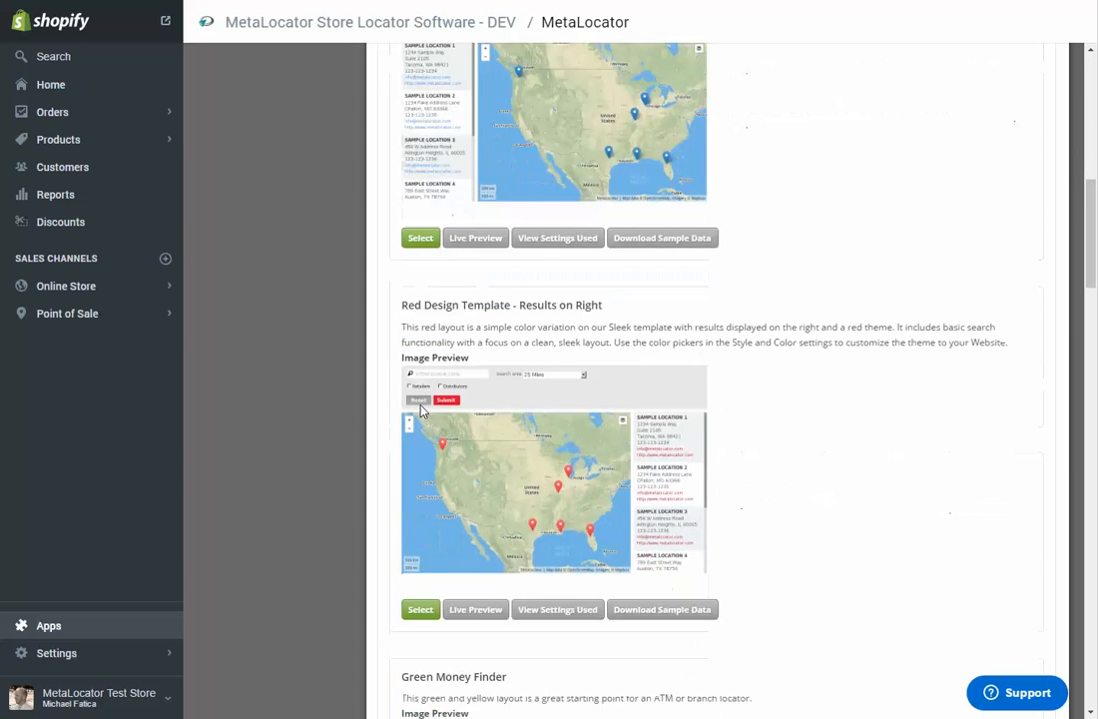
{"action": "scroll", "coordinate": [426, 411], "scroll_direction": "up", "scroll_amount": 8}
{"action": "scroll", "coordinate": [425, 411], "scroll_direction": "up", "scroll_amount": 3}
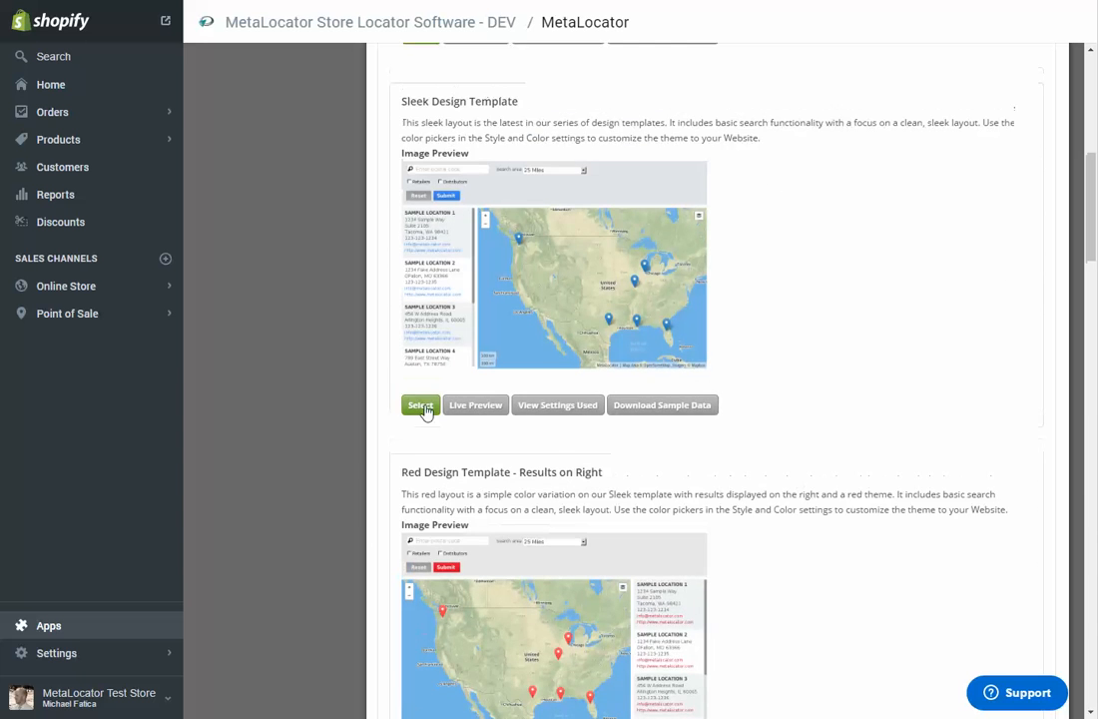
{"action": "scroll", "coordinate": [425, 410], "scroll_direction": "down", "scroll_amount": 2}
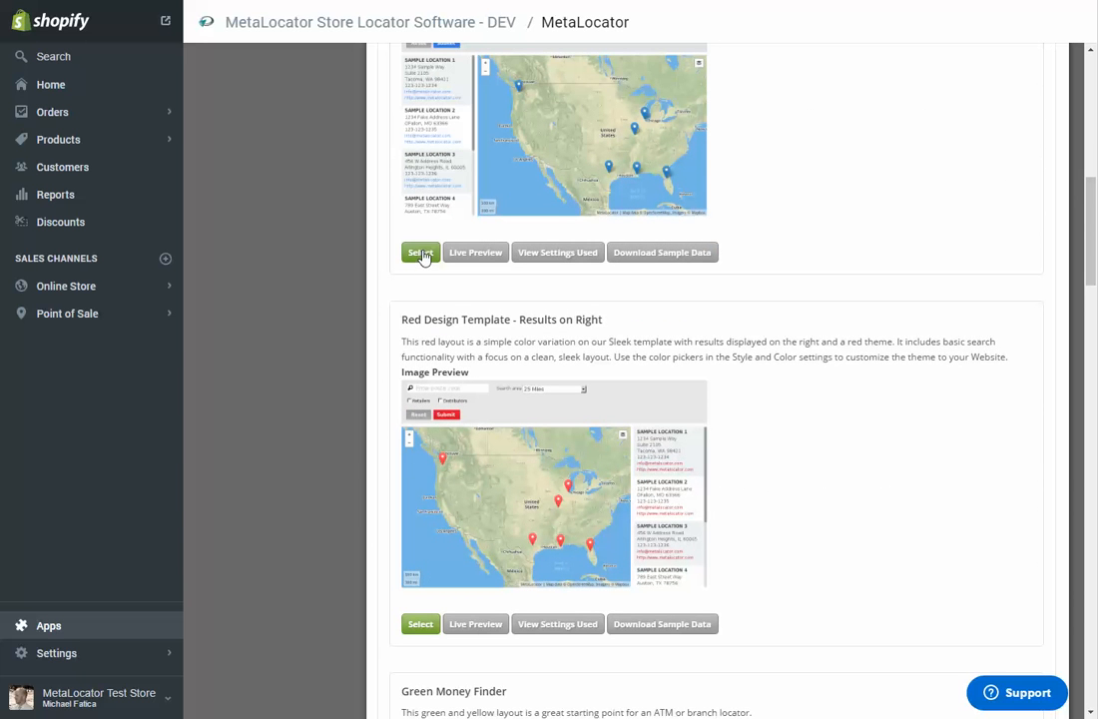
{"action": "left_click", "coordinate": [420, 256]}
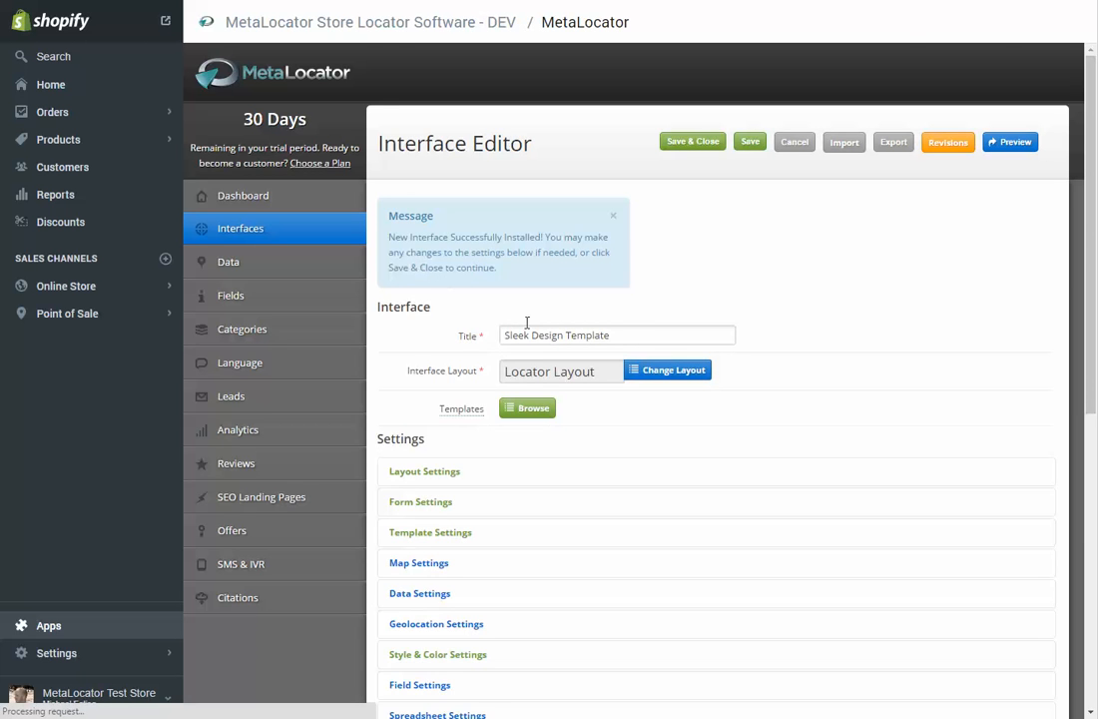
Step: Review the settings categories of the new interface, keep them as they are, and save and close it
{"action": "scroll", "coordinate": [527, 322], "scroll_direction": "down", "scroll_amount": 3}
{"action": "scroll", "coordinate": [445, 386], "scroll_direction": "down", "scroll_amount": 4}
{"action": "scroll", "coordinate": [447, 380], "scroll_direction": "up", "scroll_amount": 6}
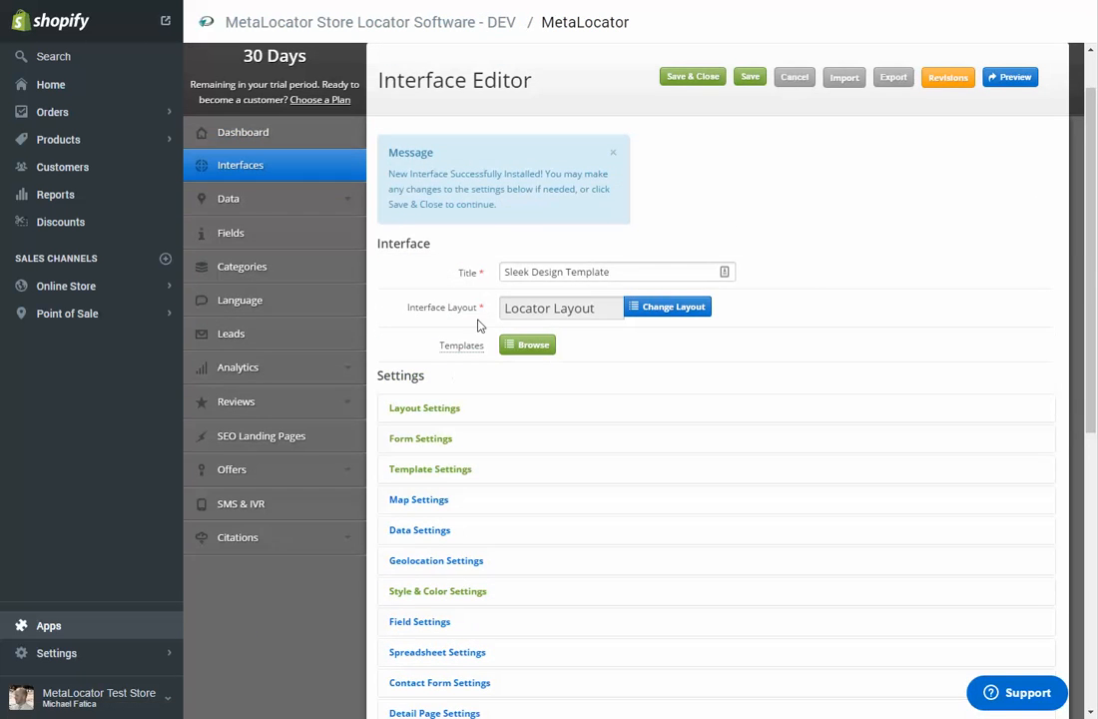
{"action": "scroll", "coordinate": [499, 276], "scroll_direction": "up", "scroll_amount": 1}
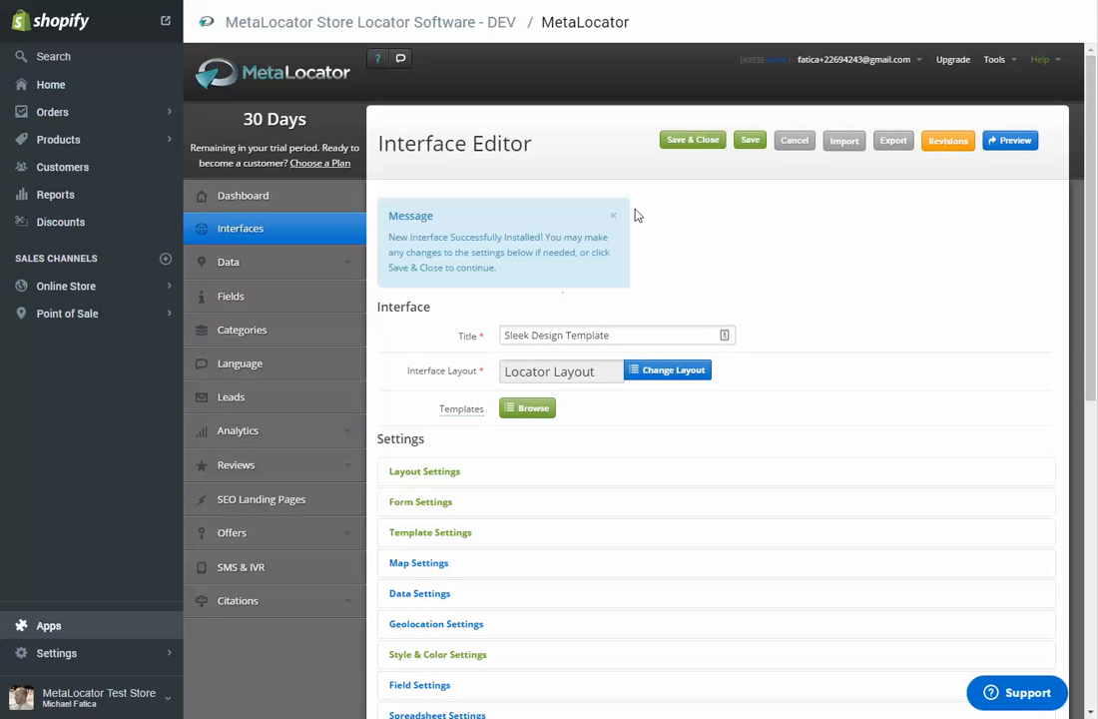
{"action": "left_click", "coordinate": [691, 145]}
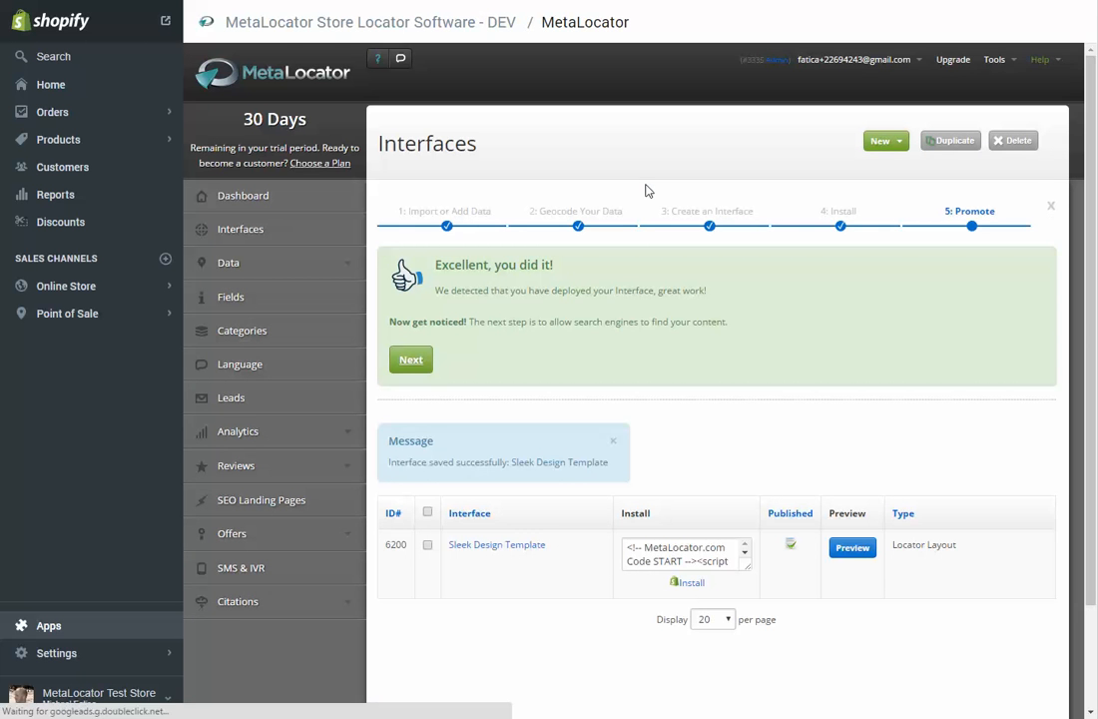
Step: Dismiss the save message and preview the Sleek Design Template interface
{"action": "scroll", "coordinate": [639, 214], "scroll_direction": "down", "scroll_amount": 1}
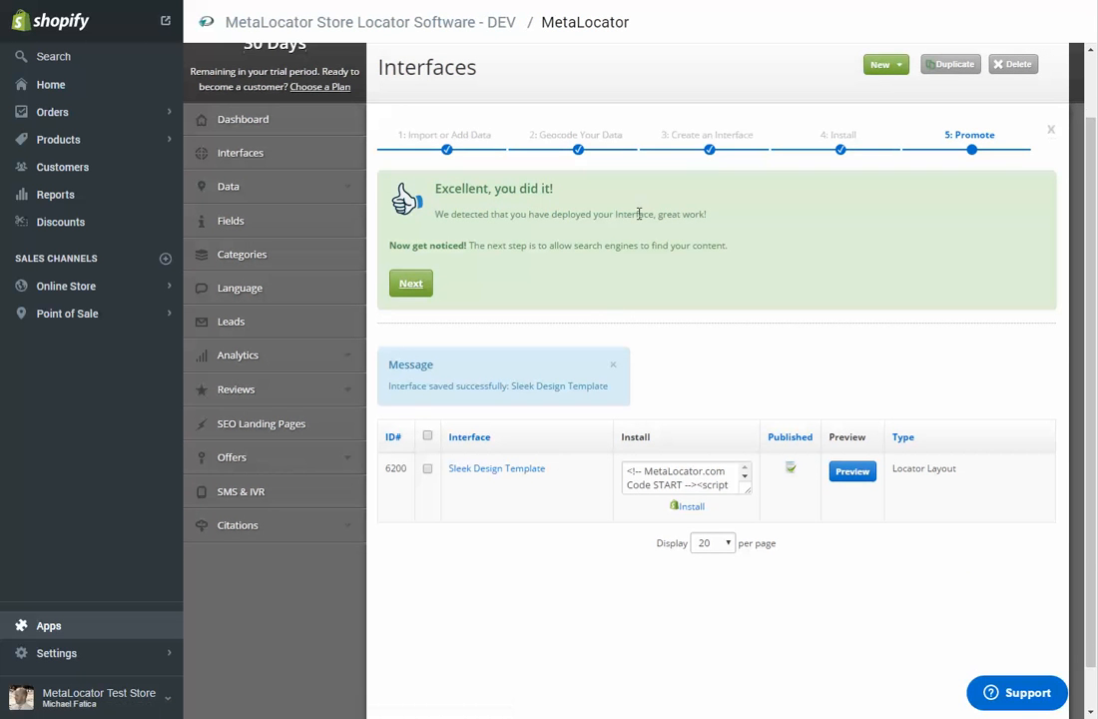
{"action": "left_click", "coordinate": [614, 364]}
{"action": "left_click", "coordinate": [852, 399]}
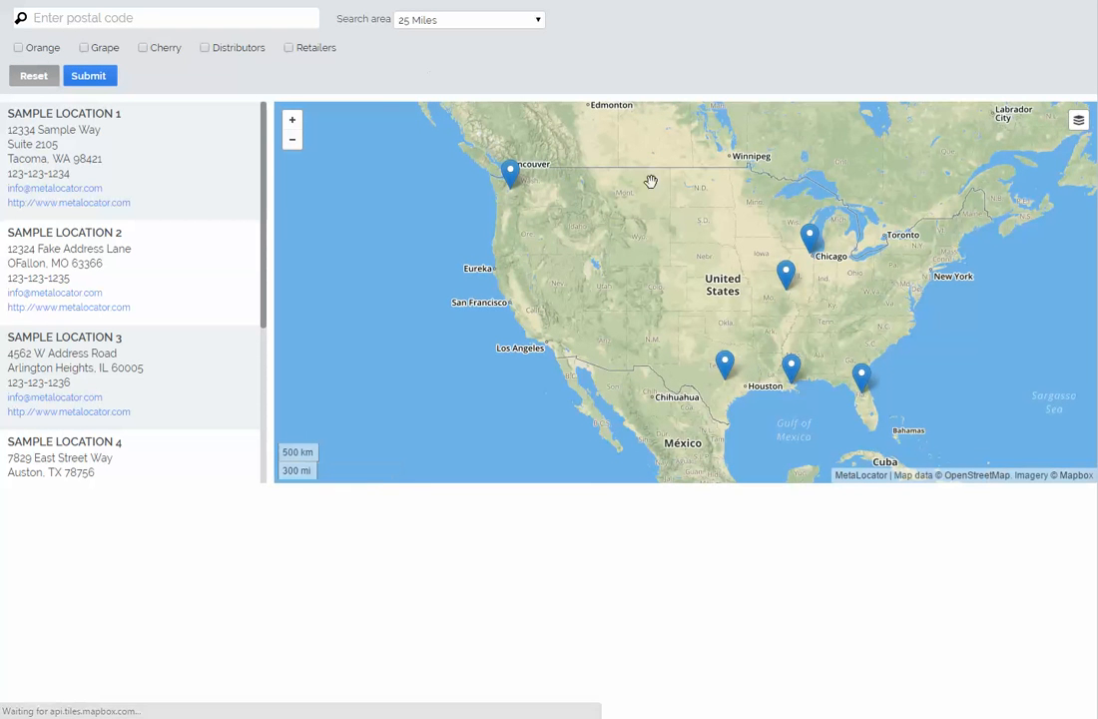
{"action": "left_click_drag", "start_coordinate": [651, 182], "coordinate": [555, 174]}
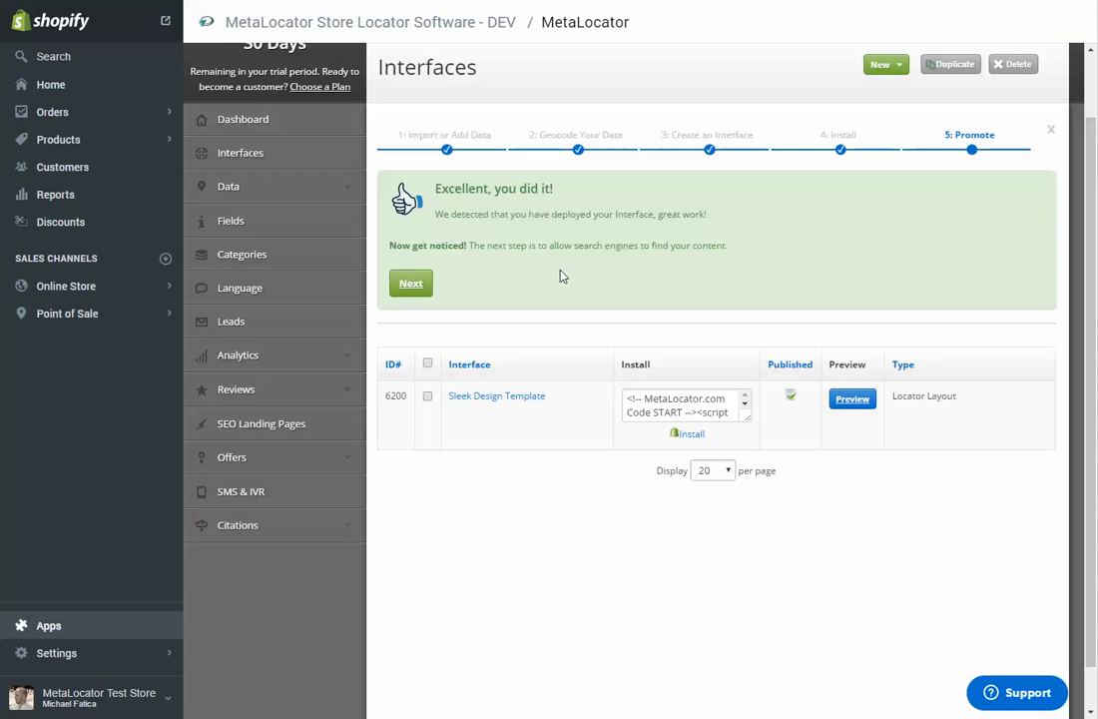
Step: Install the Sleek Design Template interface to the Shopify store and review the Locator page's search form, location list and map
{"action": "left_click", "coordinate": [686, 436]}
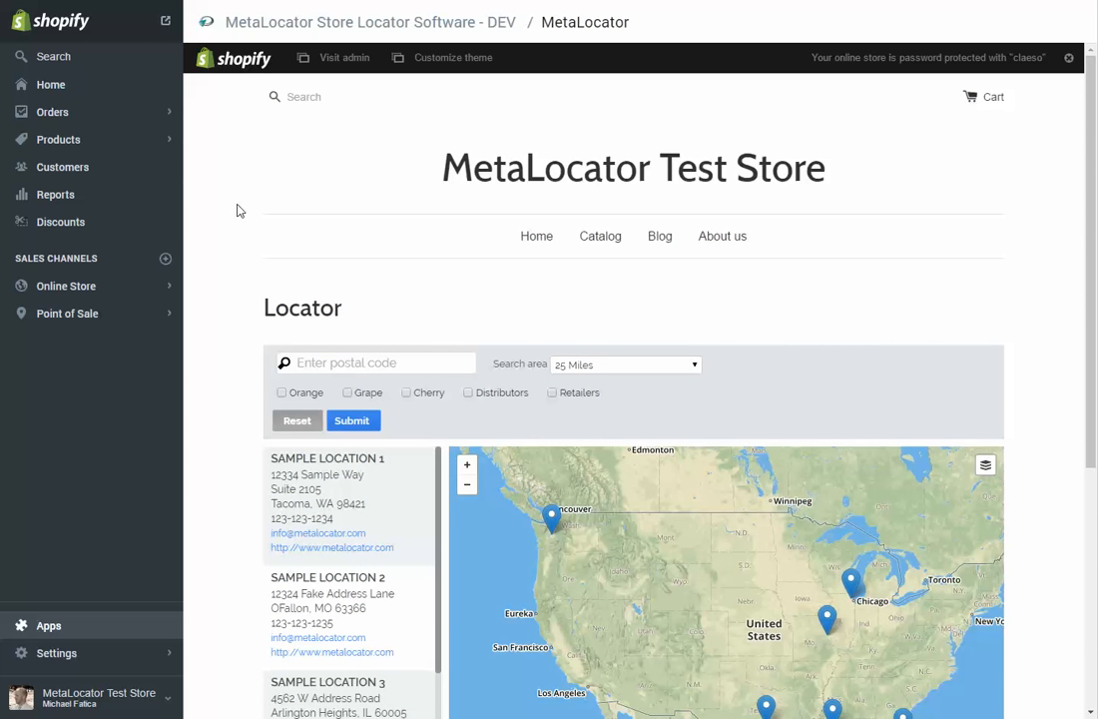
{"action": "scroll", "coordinate": [237, 210], "scroll_direction": "down", "scroll_amount": 3}
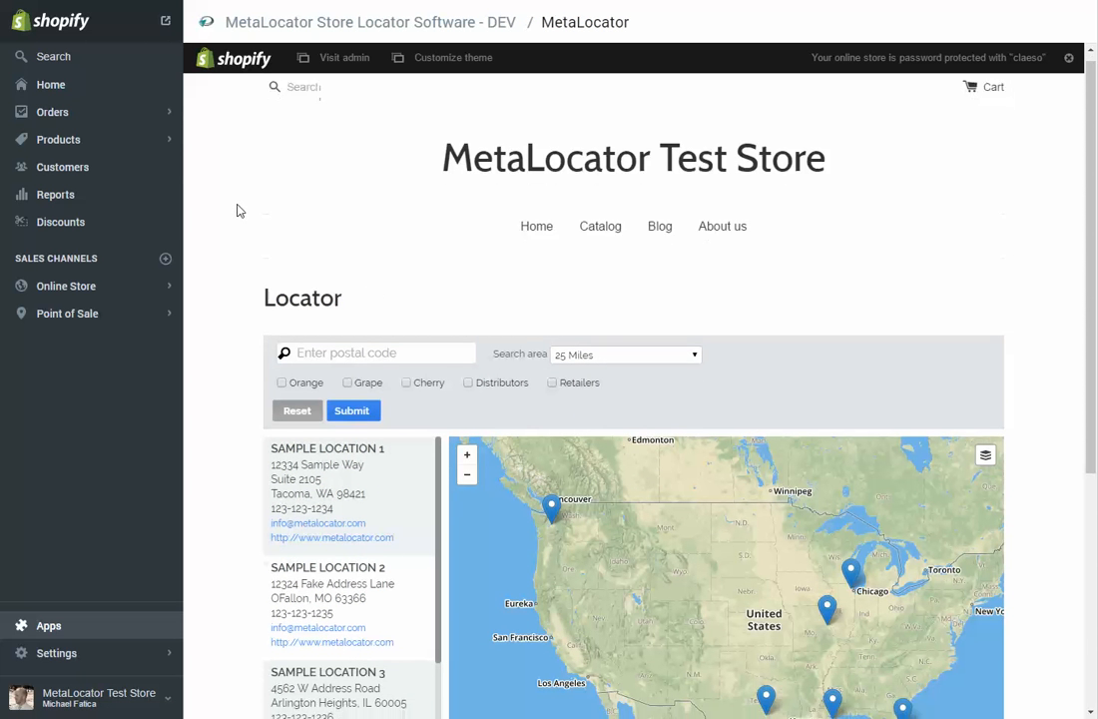
{"action": "scroll", "coordinate": [236, 210], "scroll_direction": "down", "scroll_amount": 1}
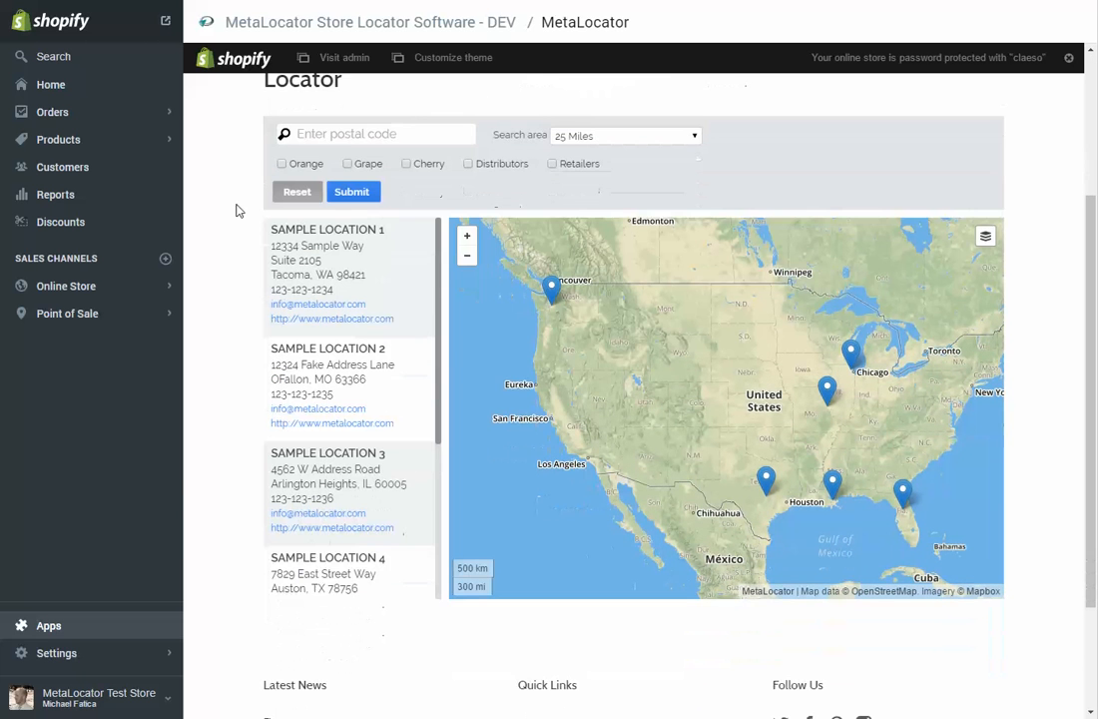
{"action": "scroll", "coordinate": [237, 209], "scroll_direction": "down", "scroll_amount": 1}
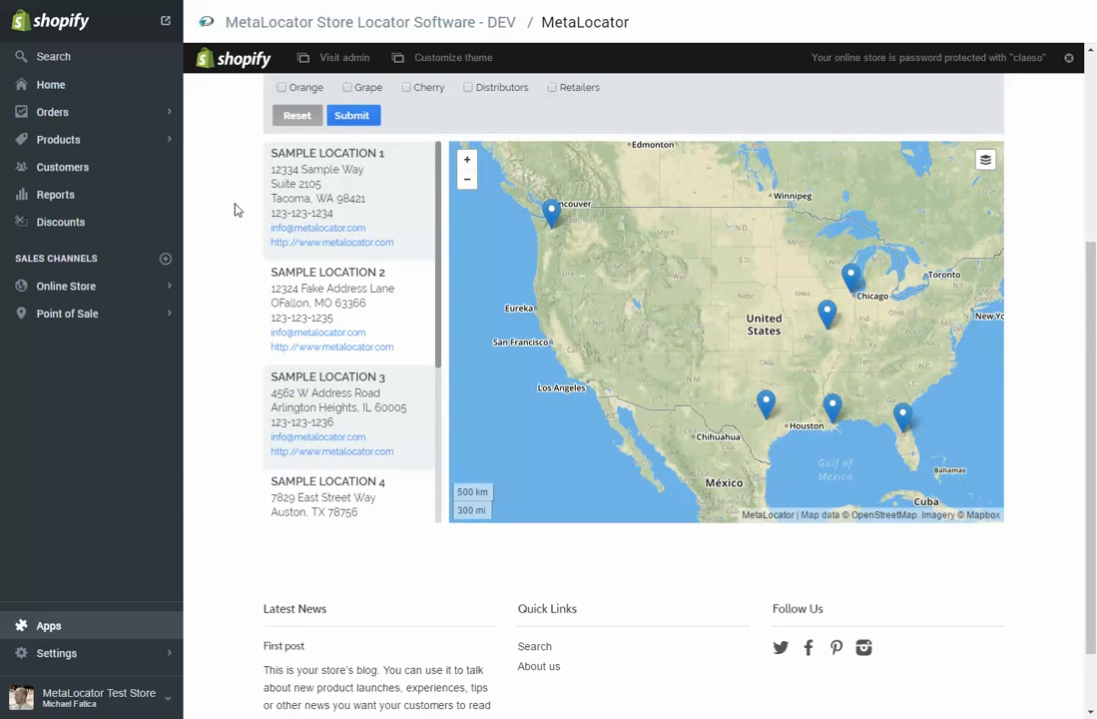
{"action": "scroll", "coordinate": [237, 209], "scroll_direction": "up", "scroll_amount": 4}
{"action": "scroll", "coordinate": [236, 207], "scroll_direction": "down", "scroll_amount": 4}
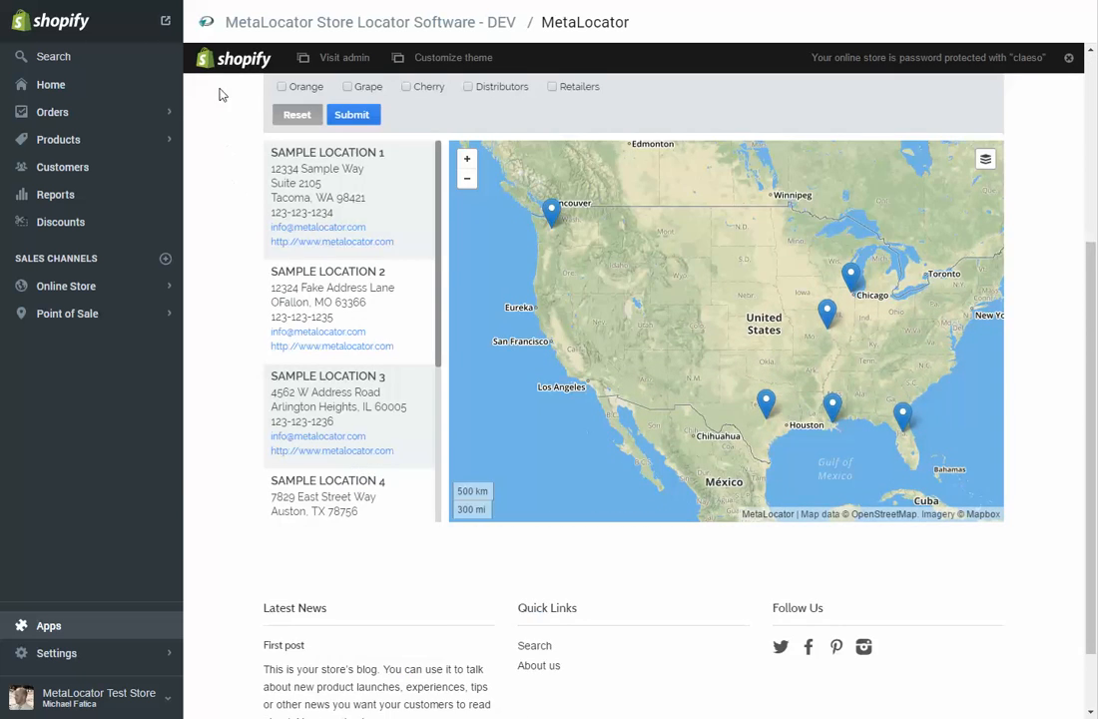
{"action": "scroll", "coordinate": [222, 95], "scroll_direction": "up", "scroll_amount": 4}
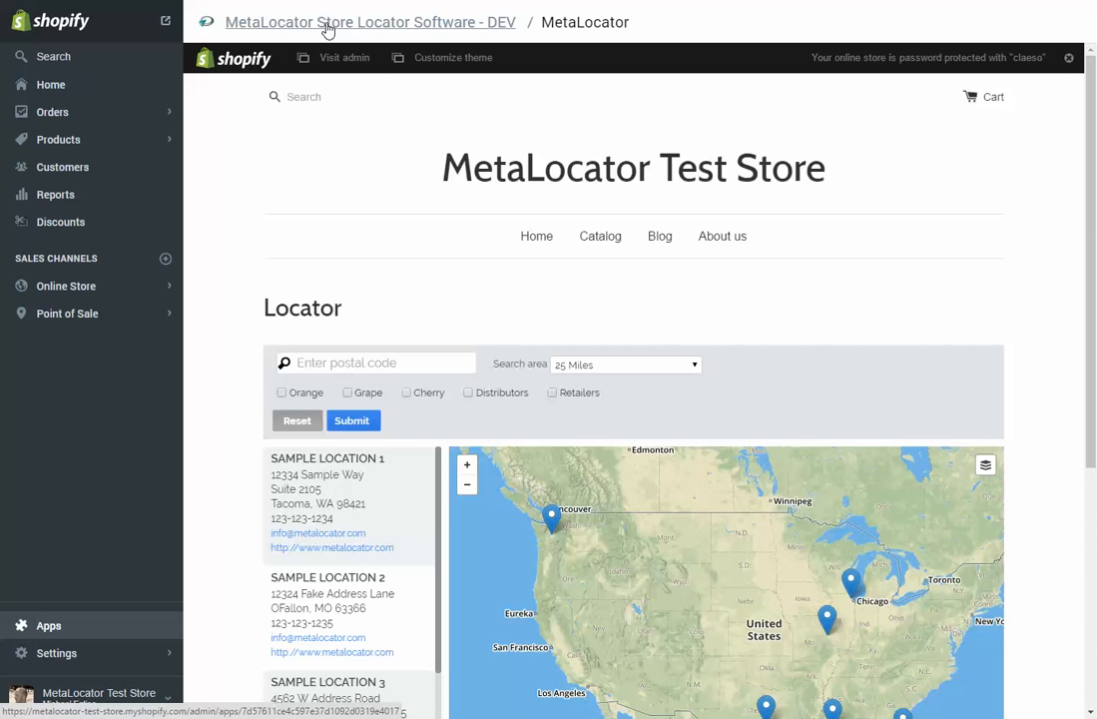
Step: Return to the MetaLocator app's dashboard and examine the Searches and Conversions chart
{"action": "left_click", "coordinate": [325, 29]}
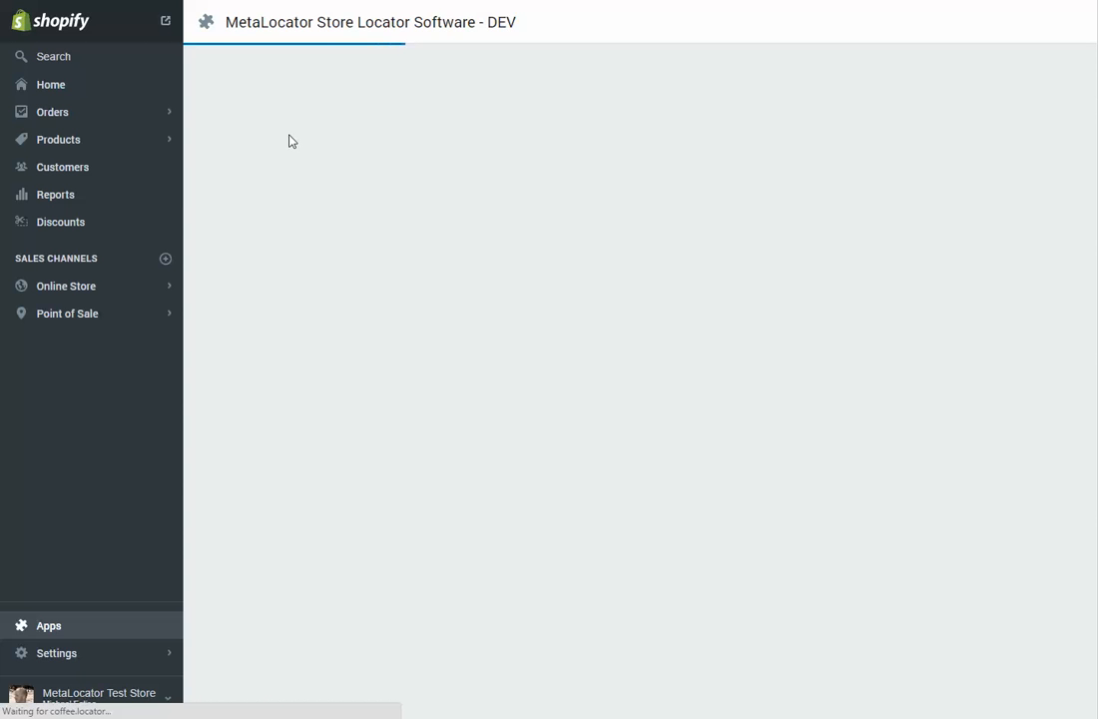
{"action": "scroll", "coordinate": [314, 151], "scroll_direction": "down", "scroll_amount": 5}
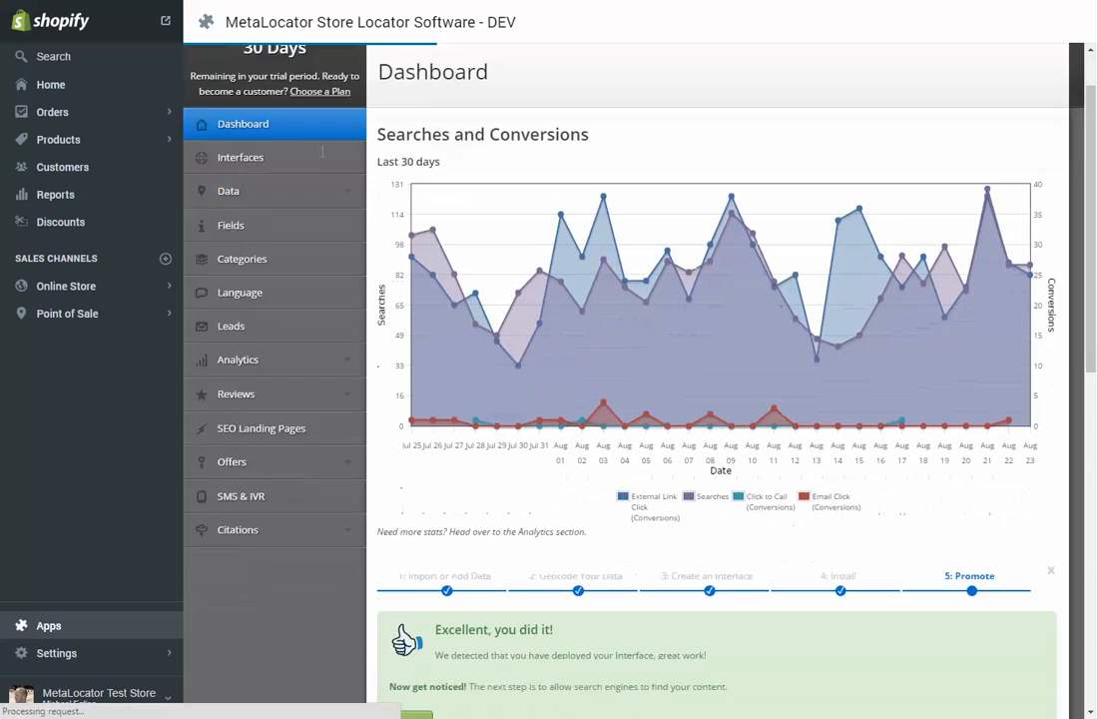
{"action": "scroll", "coordinate": [323, 160], "scroll_direction": "up", "scroll_amount": 3}
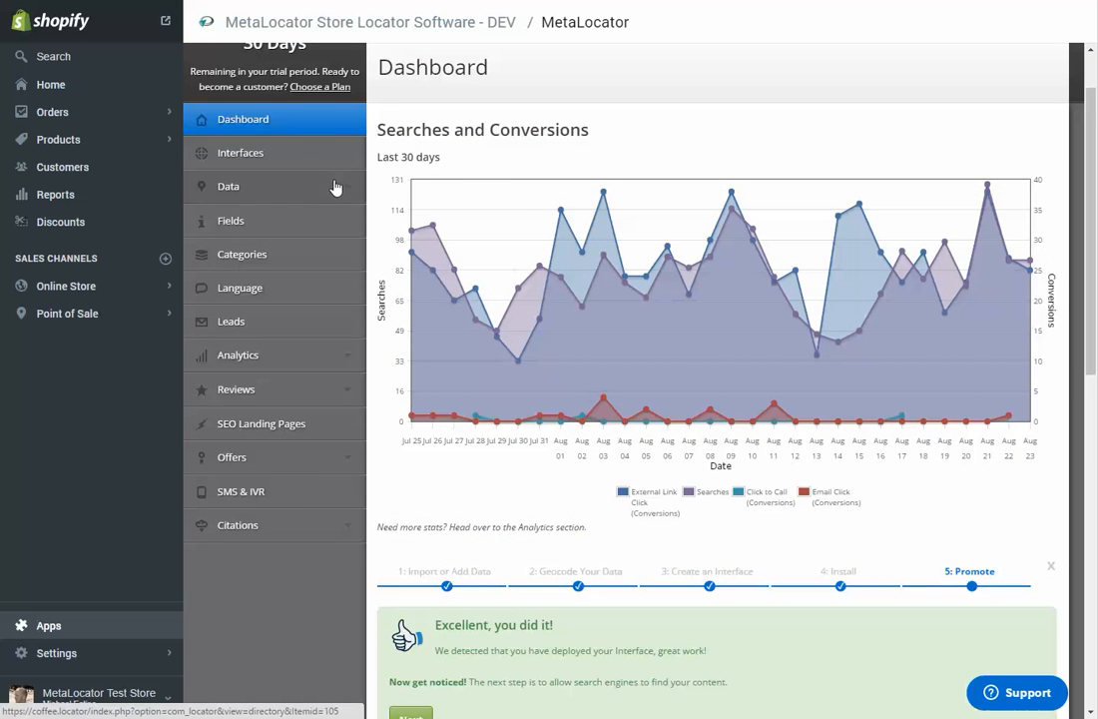
{"action": "scroll", "coordinate": [351, 206], "scroll_direction": "up", "scroll_amount": 2}
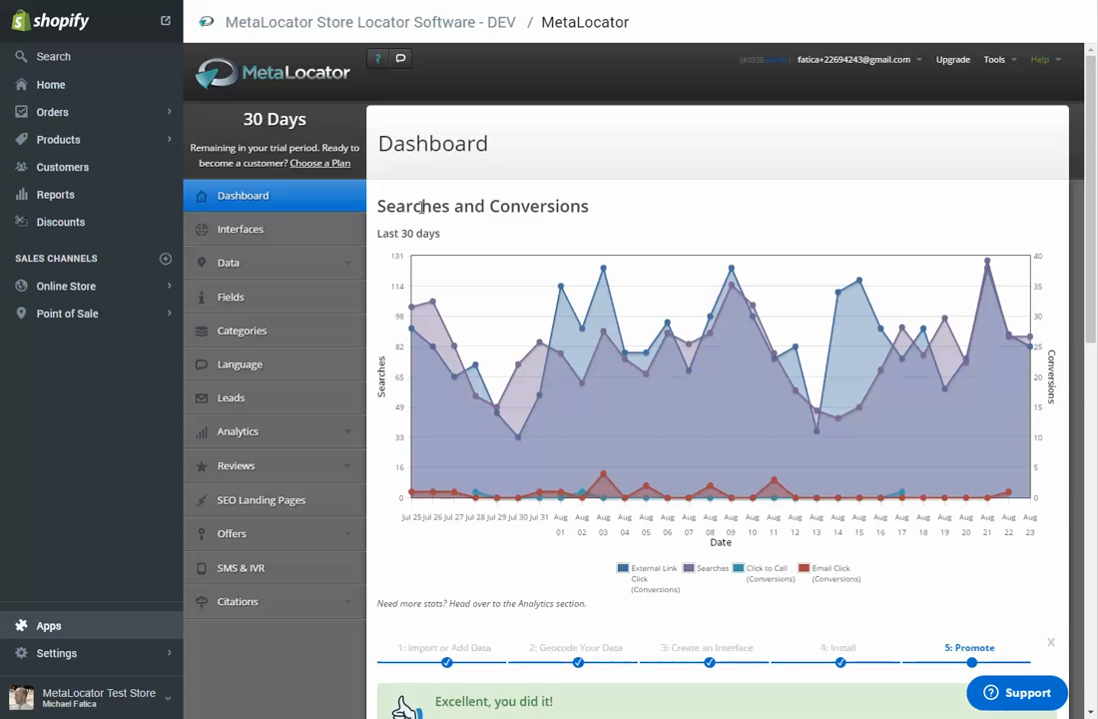